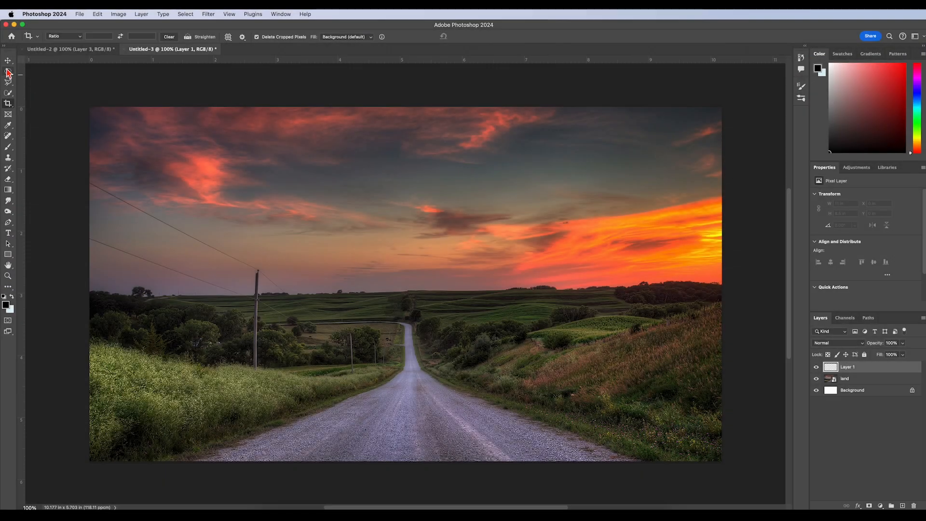
# - Draw a circular selection about 3.15 in wide at the centre of the landscape and fill it with black on Layer 1
pyautogui.click(7, 71)
pyautogui.click(41, 83)
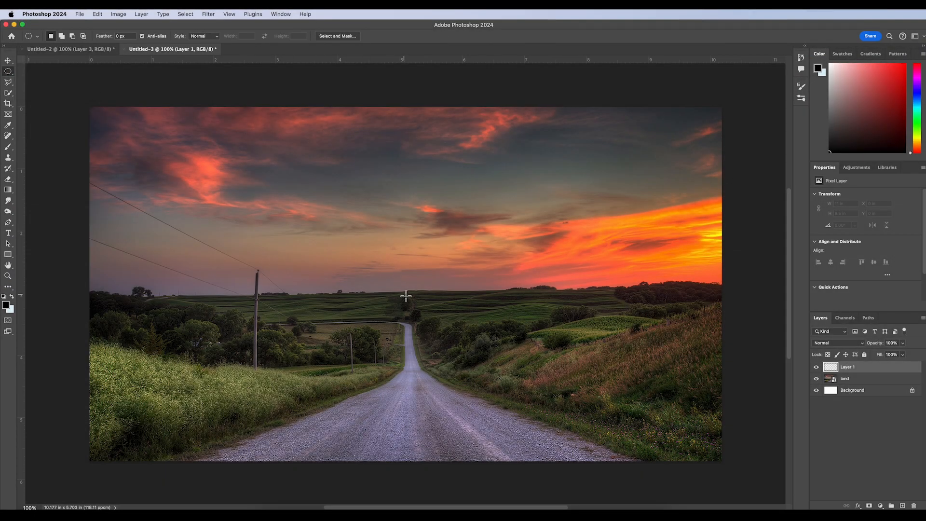
pyautogui.moveTo(406, 293); pyautogui.dragTo(619, 390)
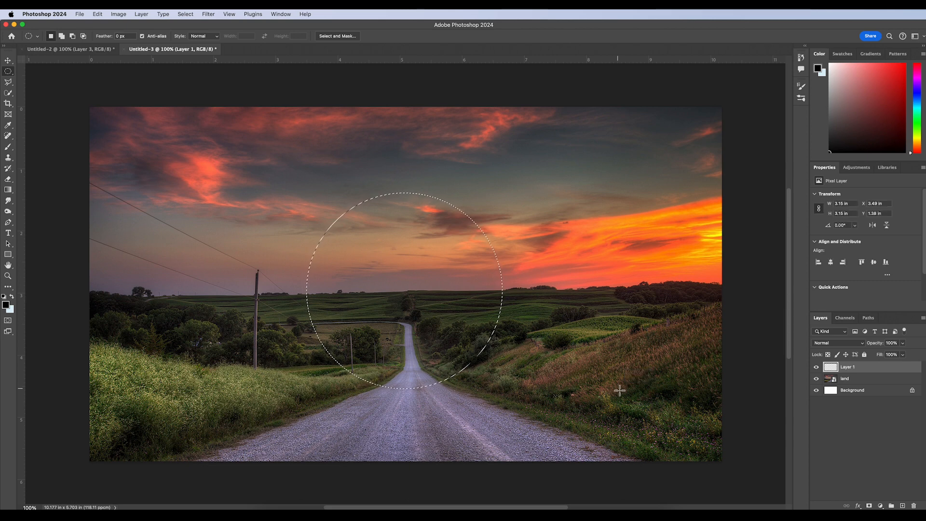
pyautogui.click(7, 306)
pyautogui.click(261, 290)
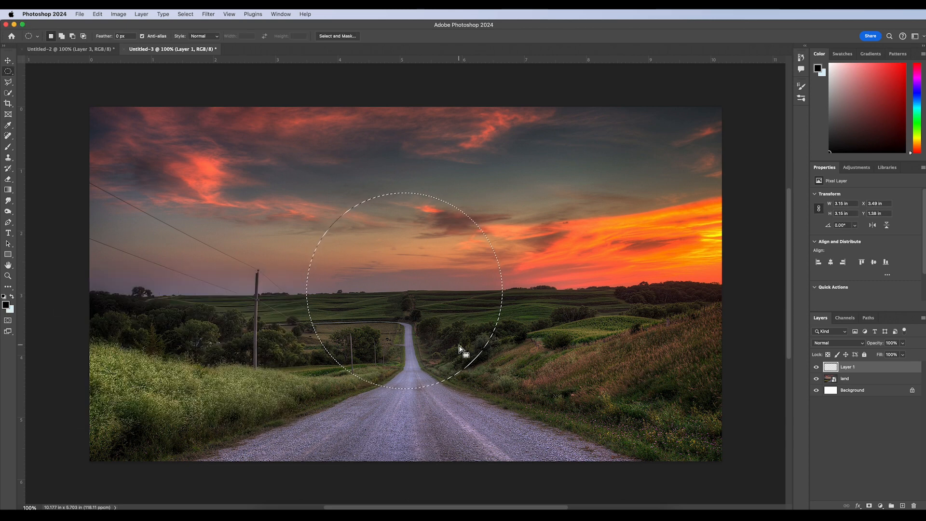
pyautogui.hotkey('alt', 'BackSpace')
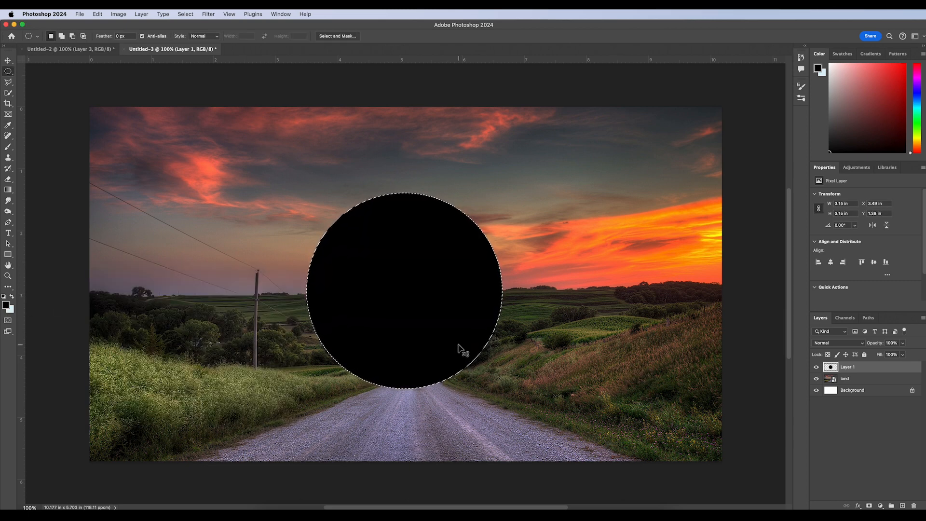
# - Duplicate the land layer as "land copy" and place the copy above Layer 1
pyautogui.rightClick(859, 380)
pyautogui.click(782, 252)
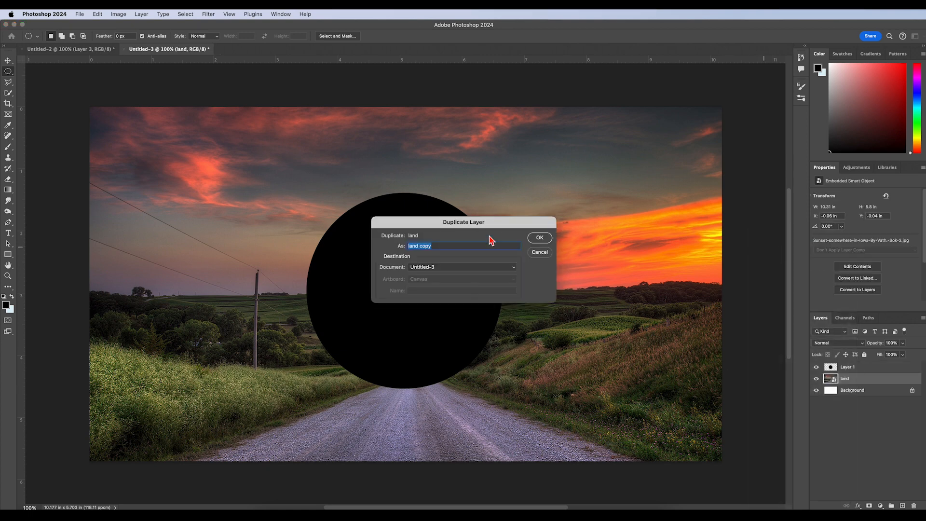
pyautogui.click(540, 238)
pyautogui.moveTo(866, 380); pyautogui.dragTo(867, 369)
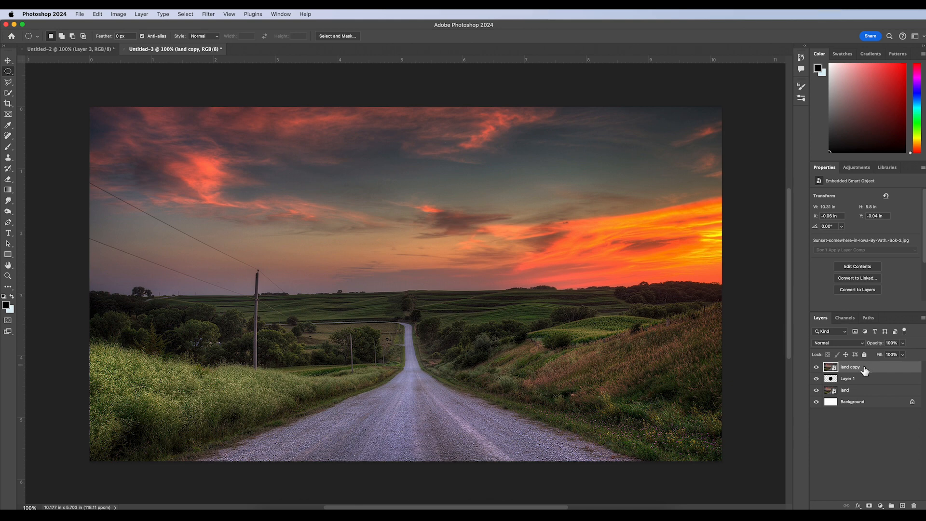
# - Apply the Spherize filter to the land copy layer with an amount of 100% in Normal mode
pyautogui.click(208, 14)
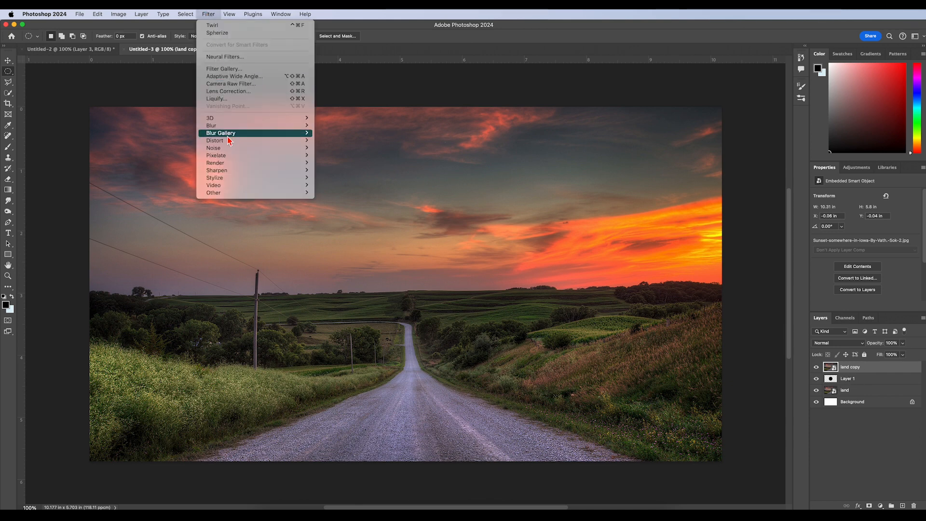
pyautogui.moveTo(261, 140)
pyautogui.click(338, 178)
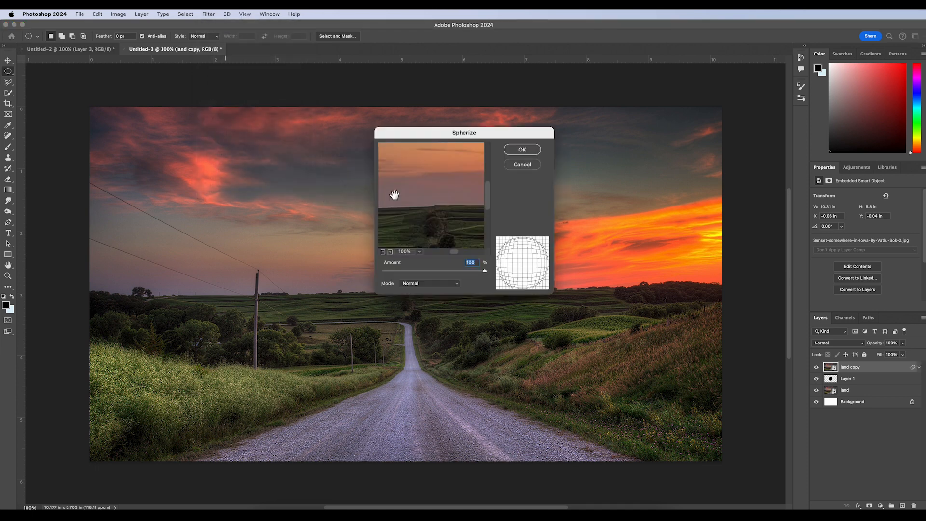
pyautogui.moveTo(486, 271); pyautogui.dragTo(445, 274)
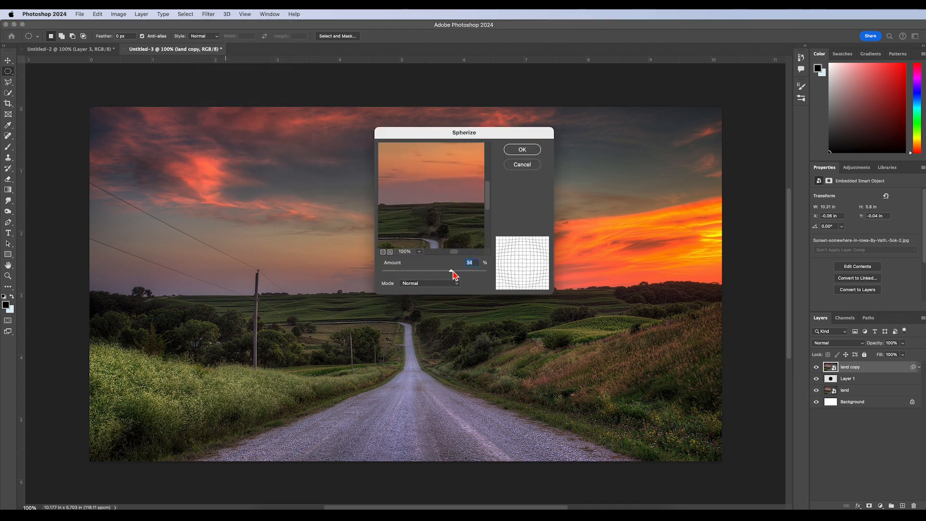
pyautogui.moveTo(447, 271); pyautogui.dragTo(495, 274)
pyautogui.click(523, 150)
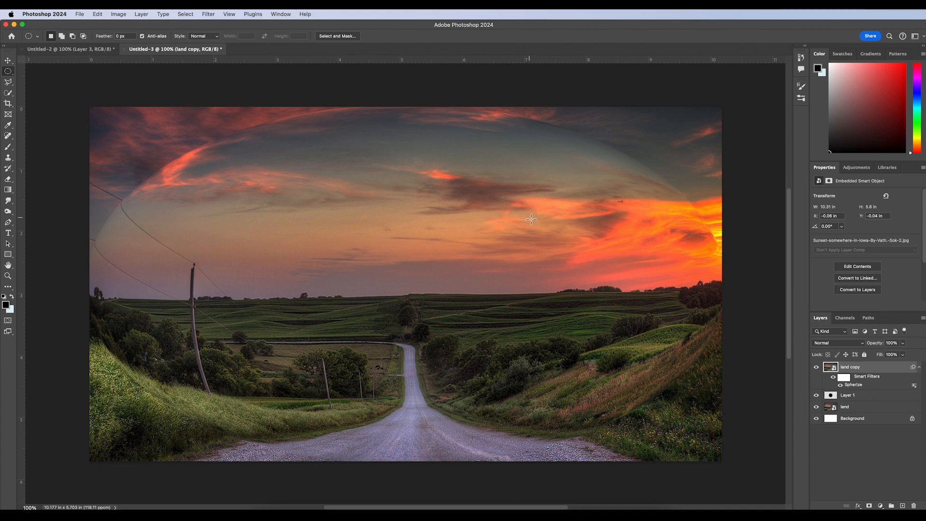
# - Scale the land copy layer down to about 4.92 × 5.08 in around the circle and mask it to the circular selection
pyautogui.press('super+t')
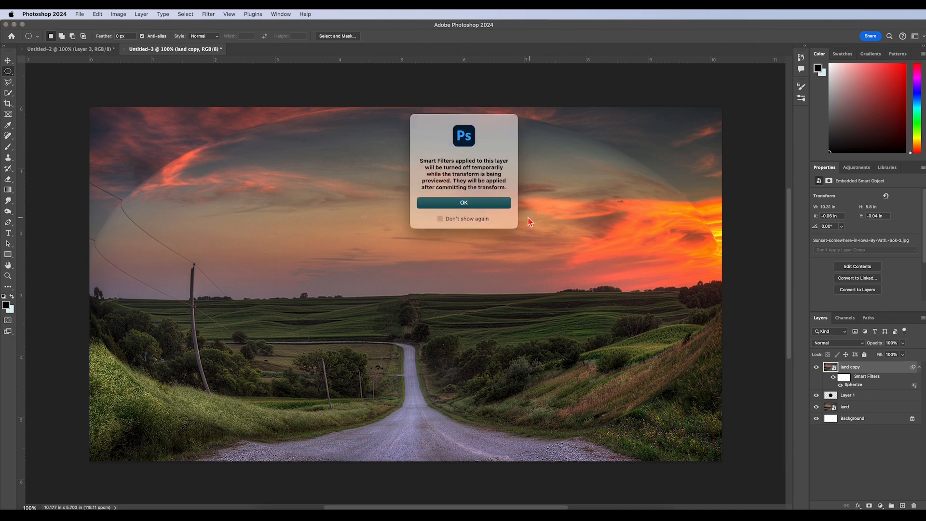
pyautogui.click(481, 201)
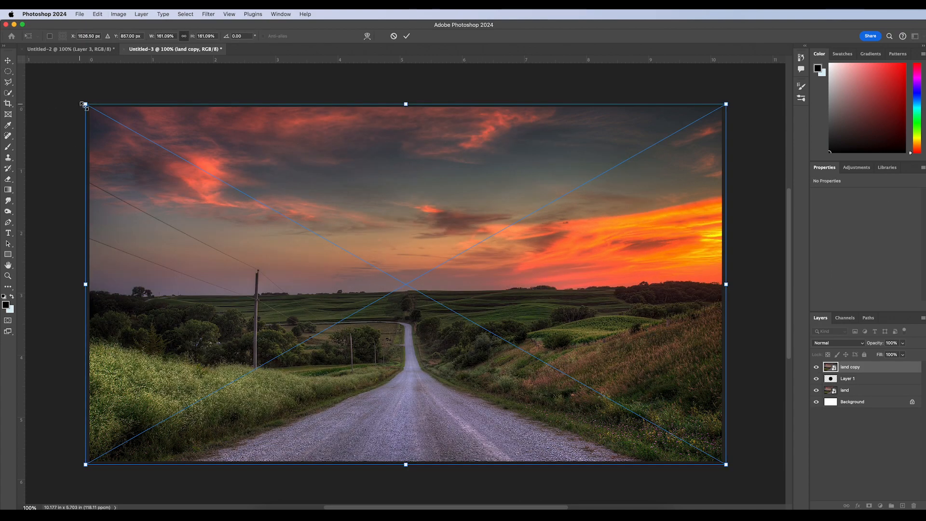
pyautogui.moveTo(83, 104); pyautogui.dragTo(302, 160)
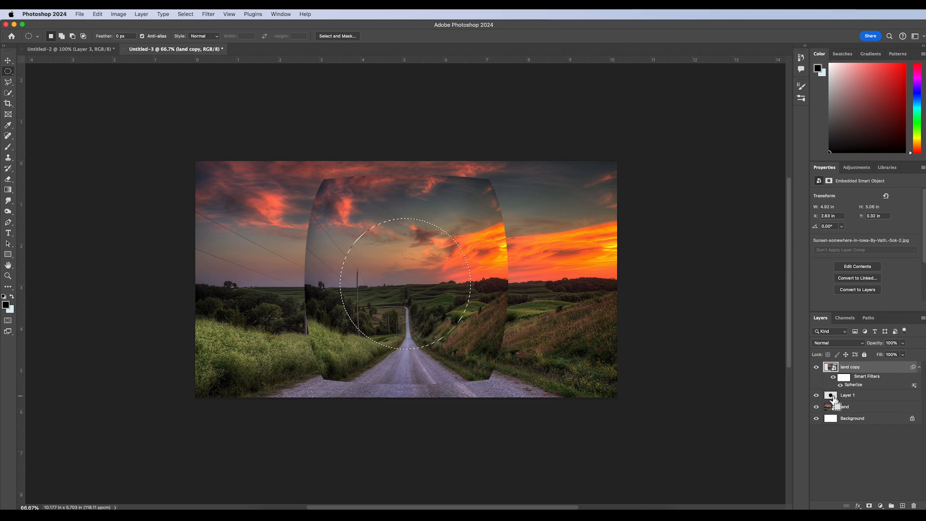
pyautogui.click(870, 505)
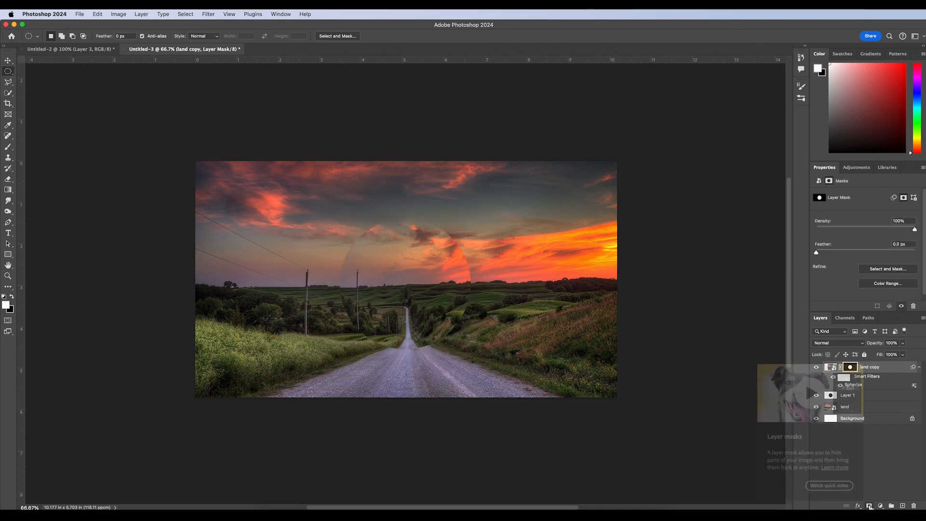
pyautogui.press('super+1')
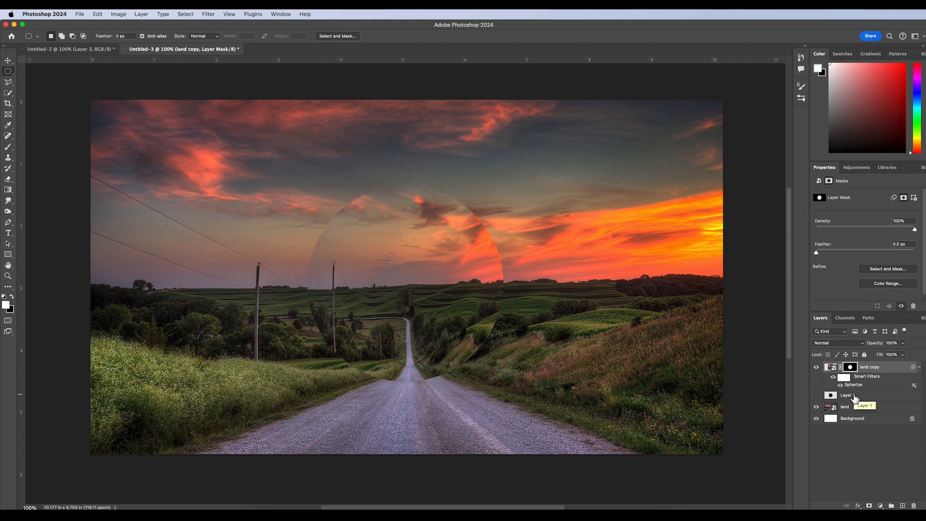
# - Load Layer 1's circle as a selection and apply the Twirl filter to the image content of the land copy layer
pyautogui.click(831, 366)
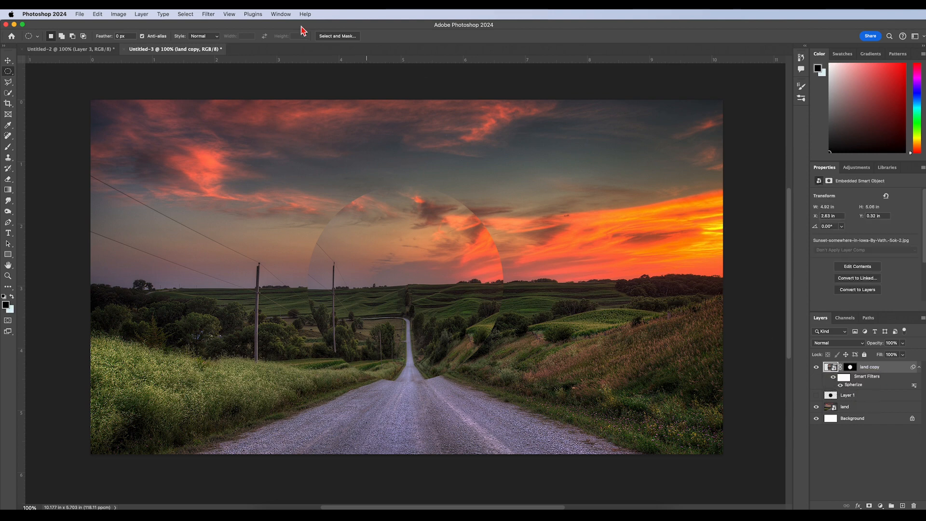
pyautogui.click(209, 14)
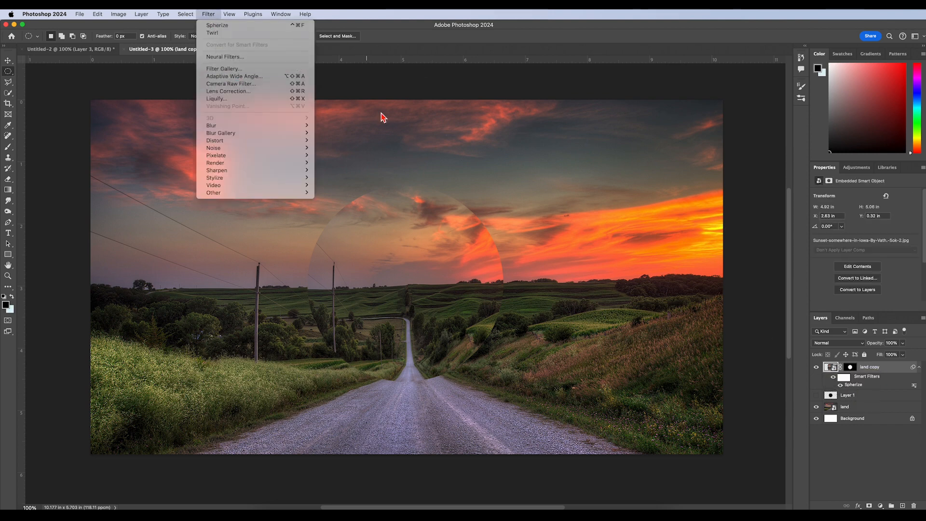
pyautogui.click(401, 121)
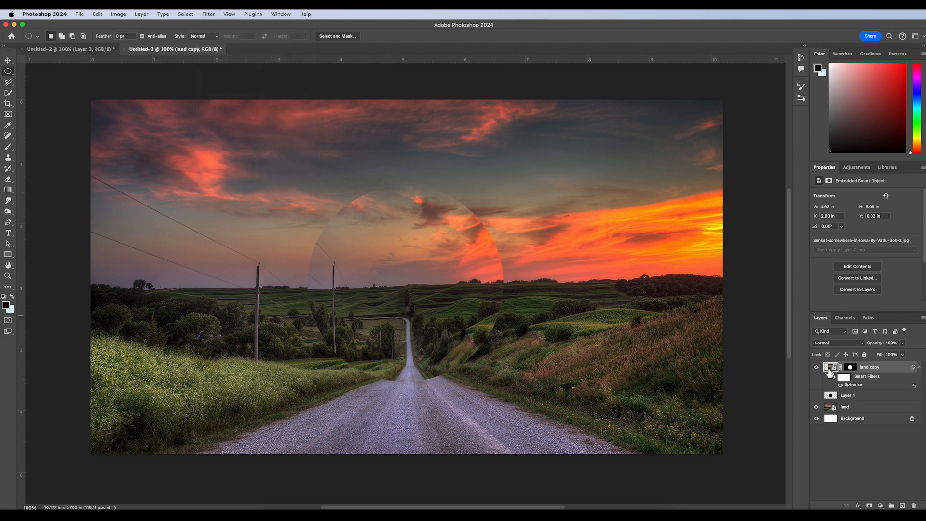
pyautogui.keyDown('super'); pyautogui.click(831, 395); pyautogui.keyUp('super')
pyautogui.click(208, 14)
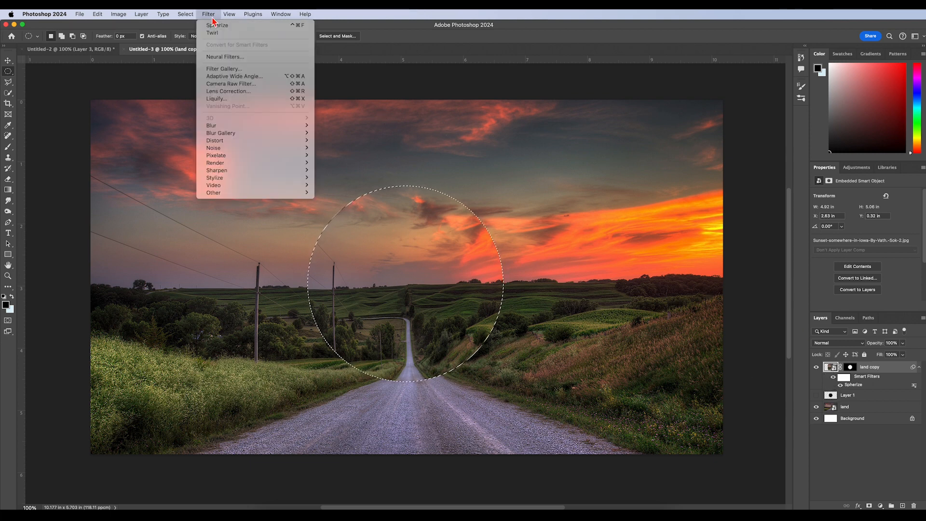
pyautogui.moveTo(247, 142)
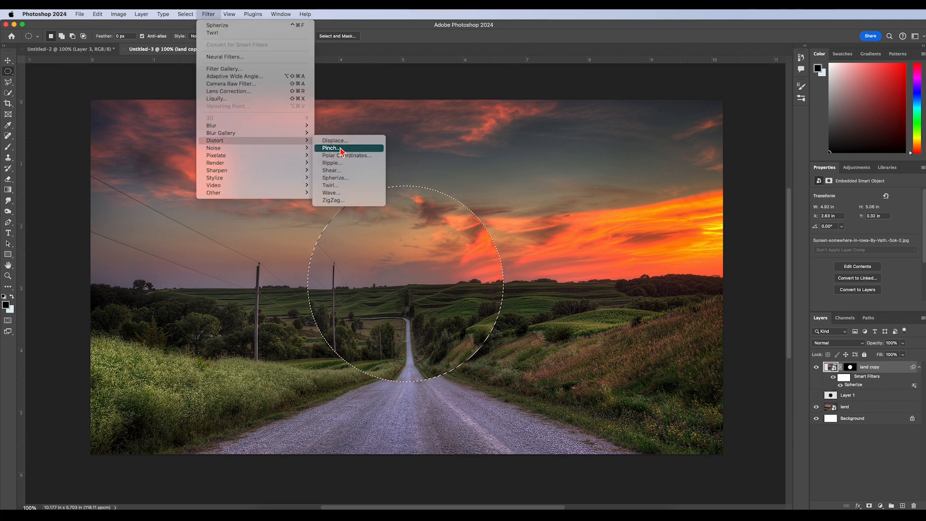
pyautogui.click(338, 188)
pyautogui.moveTo(438, 277)
pyautogui.mouseDown()
pyautogui.moveTo(458, 277)
pyautogui.moveTo(439, 277)
pyautogui.mouseUp()
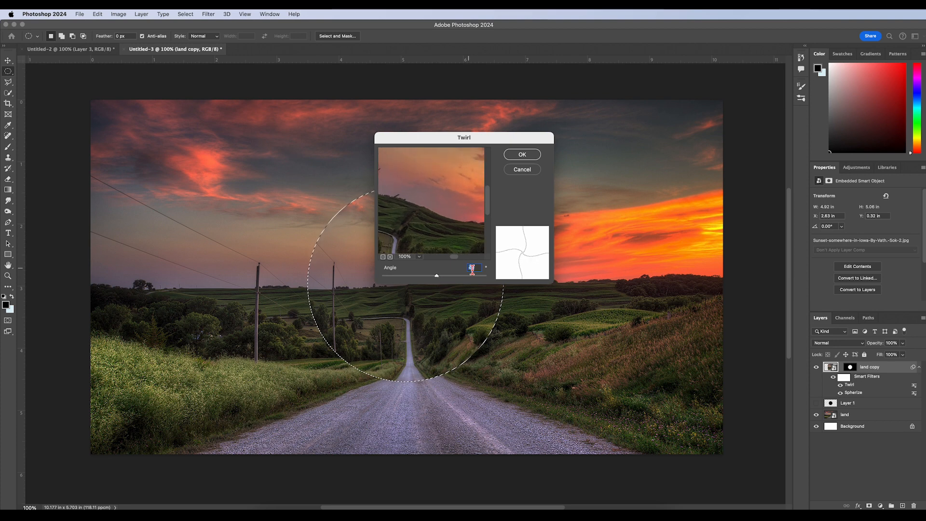
pyautogui.press('Return')
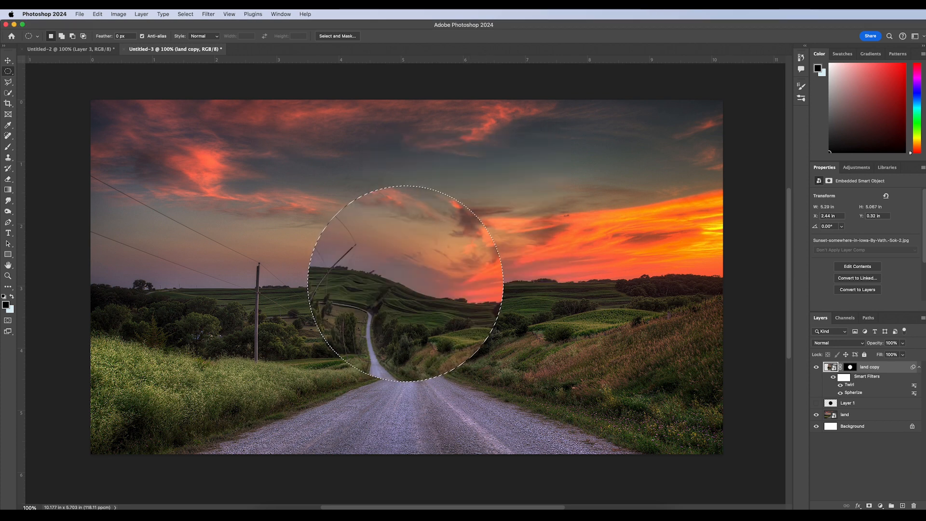
# - On a new layer, brush soft black shading along the circle's lower-left edge and a pale blue highlight along its upper-right edge
pyautogui.click(903, 505)
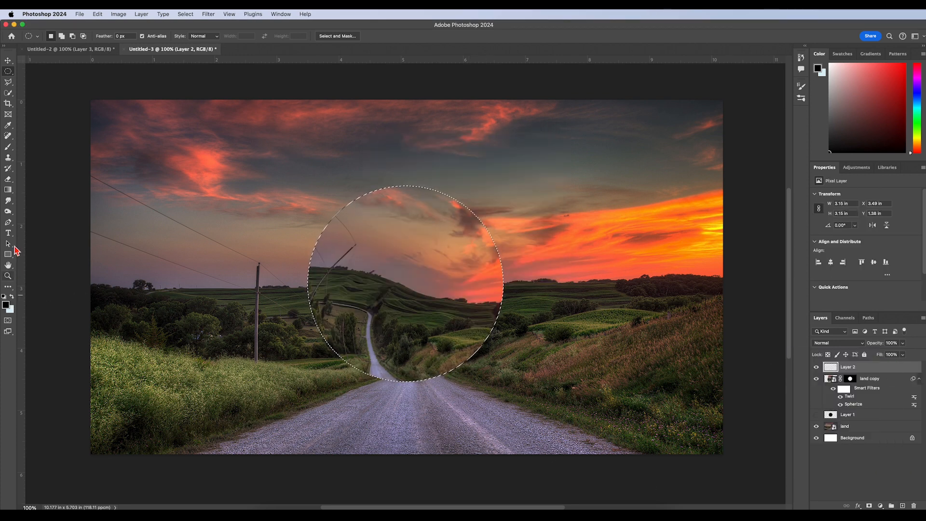
pyautogui.click(8, 125)
pyautogui.click(6, 305)
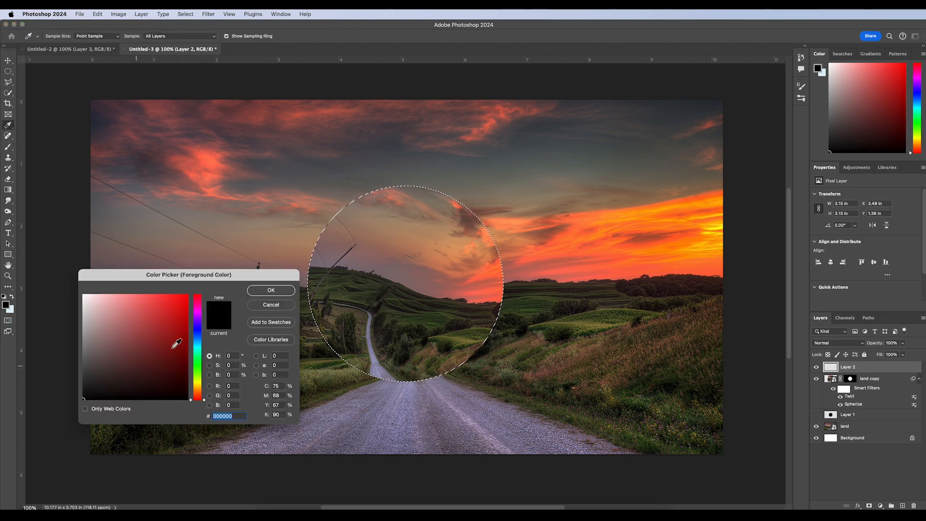
pyautogui.click(272, 290)
pyautogui.moveTo(297, 290)
pyautogui.mouseDown()
pyautogui.moveTo(320, 344)
pyautogui.moveTo(363, 384)
pyautogui.moveTo(459, 398)
pyautogui.moveTo(472, 391)
pyautogui.moveTo(286, 284)
pyautogui.moveTo(299, 338)
pyautogui.moveTo(350, 387)
pyautogui.moveTo(457, 397)
pyautogui.mouseUp()
pyautogui.press('super+z')
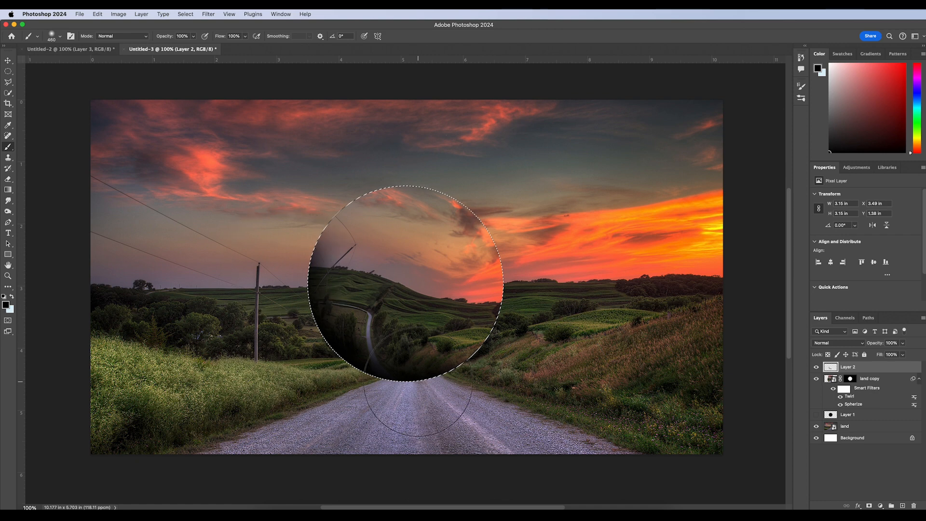
pyautogui.click(12, 296)
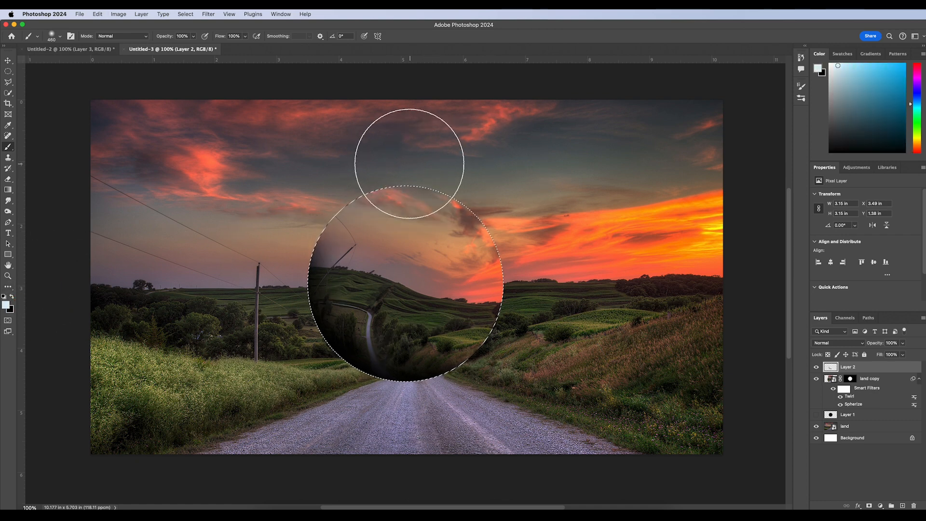
pyautogui.moveTo(410, 163)
pyautogui.mouseDown()
pyautogui.moveTo(482, 192)
pyautogui.moveTo(540, 283)
pyautogui.moveTo(381, 149)
pyautogui.moveTo(605, 279)
pyautogui.mouseUp()
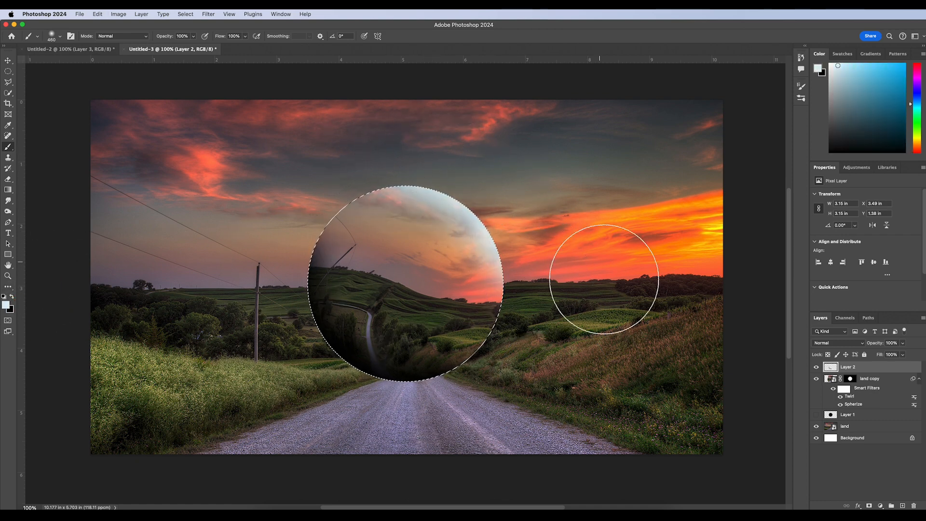
# - Set Layer 2's blend mode to Soft Light and its opacity to 98%
pyautogui.click(861, 344)
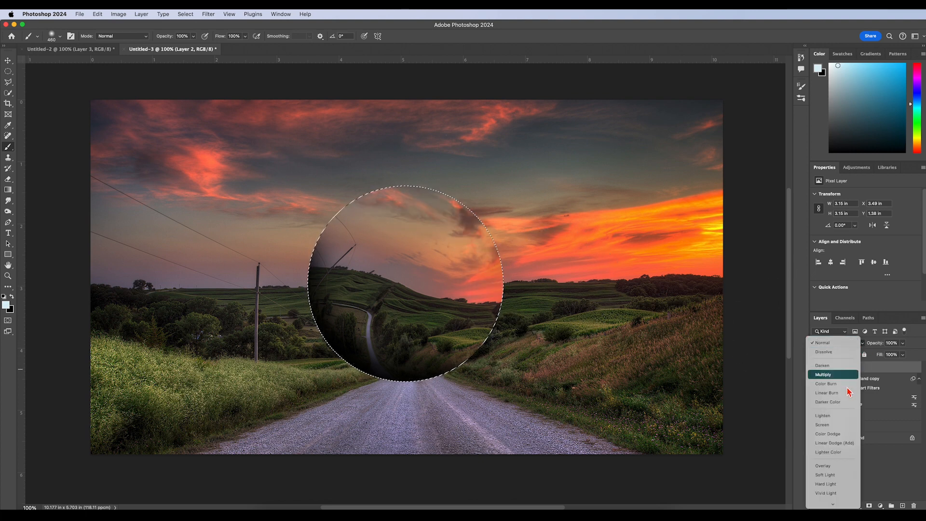
pyautogui.click(843, 476)
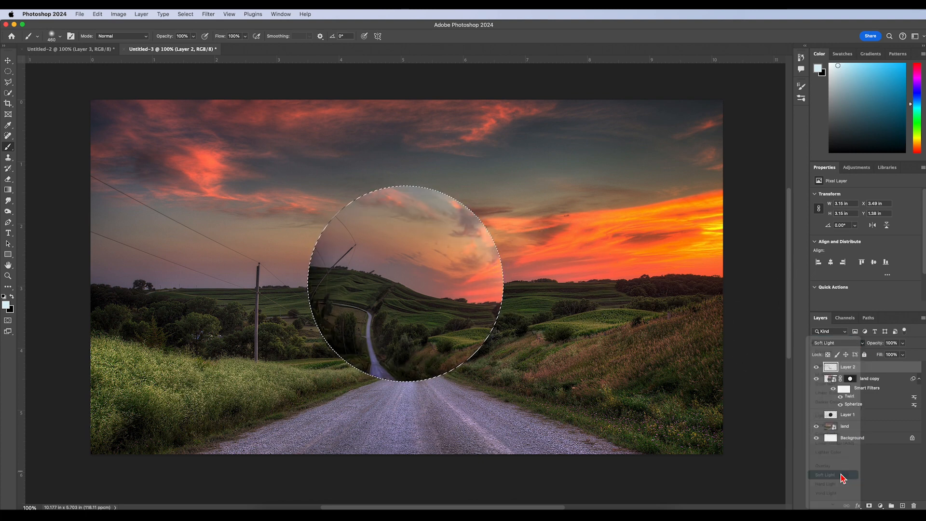
pyautogui.click(903, 343)
pyautogui.moveTo(905, 353); pyautogui.dragTo(897, 355)
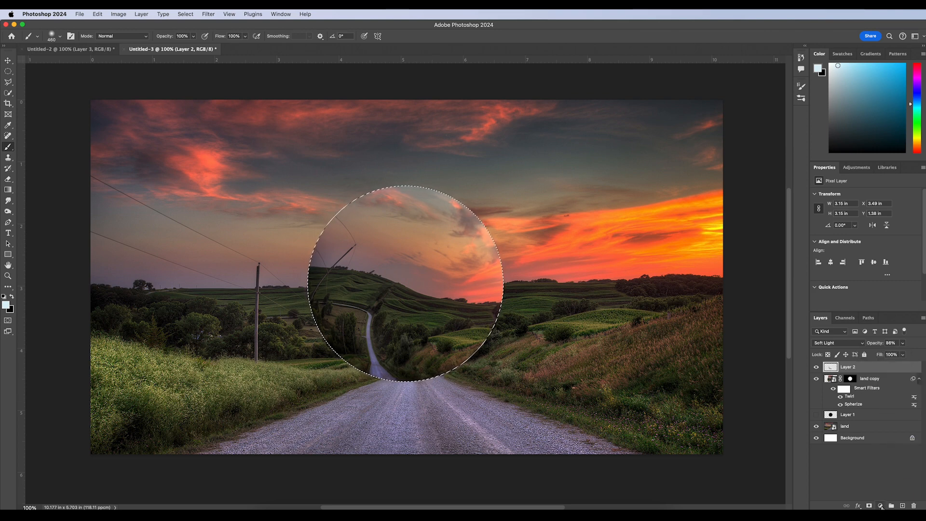
# - Add another layer above Layer 2 and brush a pale highlight at the circle's upper right and black shading along its lower edge
pyautogui.click(881, 506)
pyautogui.click(903, 505)
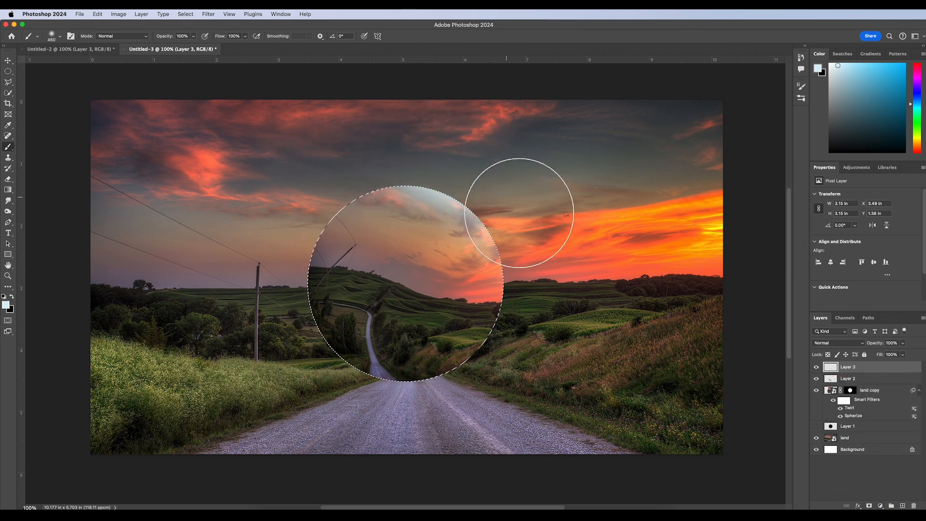
pyautogui.click(13, 297)
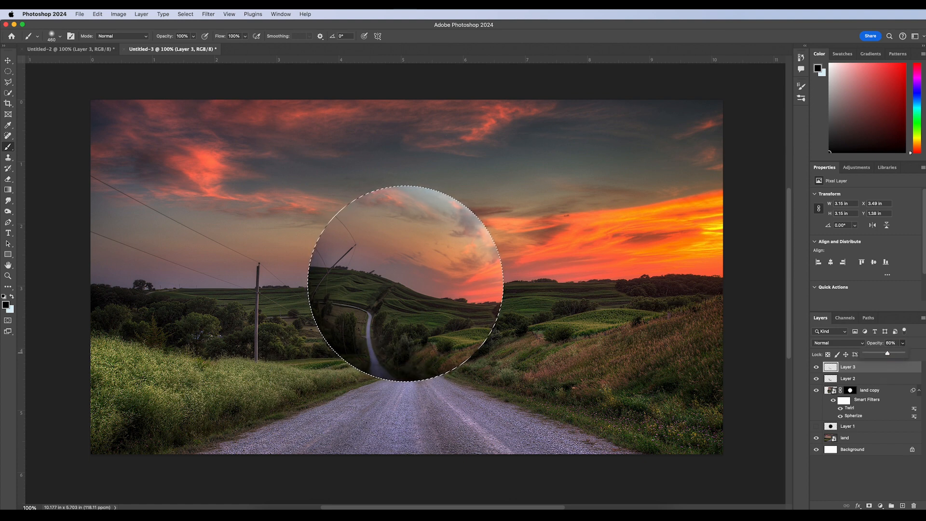
# - Set Layer 3's opacity to 81% and its blend mode to Soft Light
pyautogui.moveTo(890, 355); pyautogui.dragTo(891, 355)
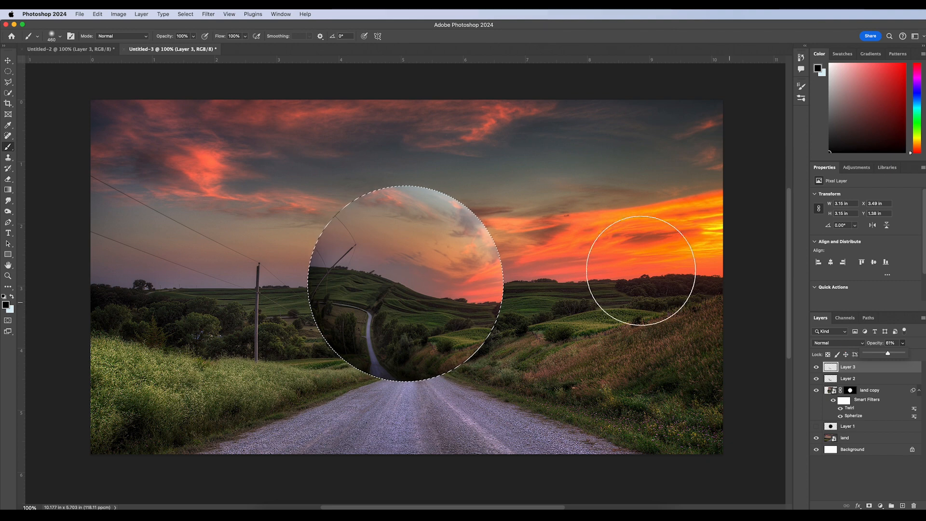
pyautogui.click(852, 343)
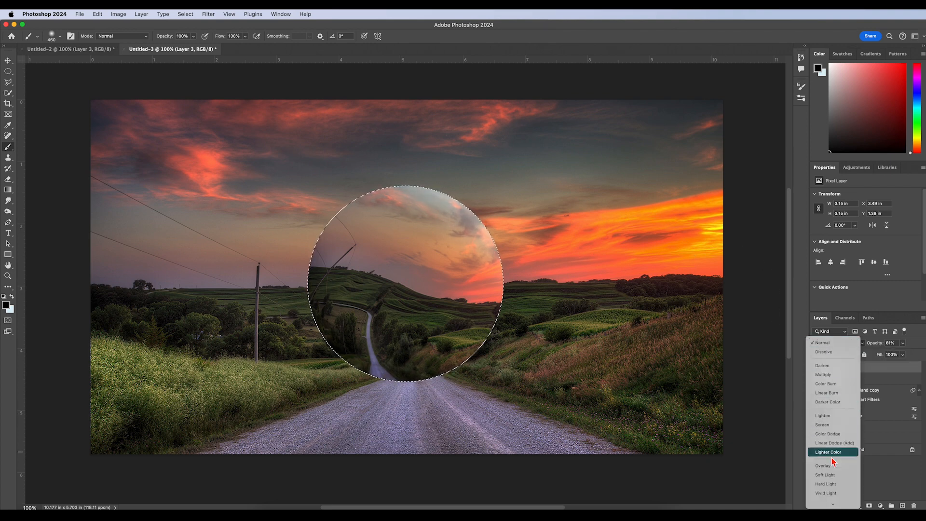
pyautogui.click(825, 475)
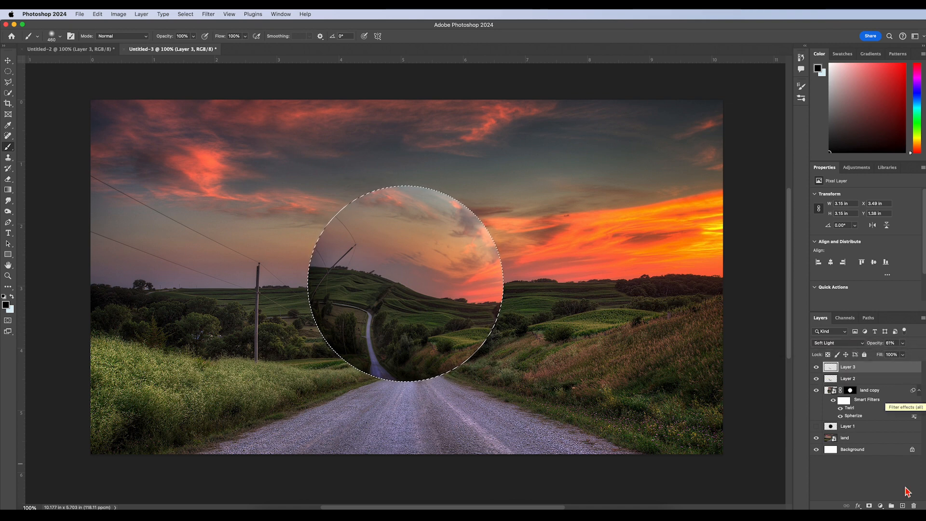
# - Add an Inner Glow layer style to the land copy layer and keep its near-white glow colour fffdfd
pyautogui.click(830, 388)
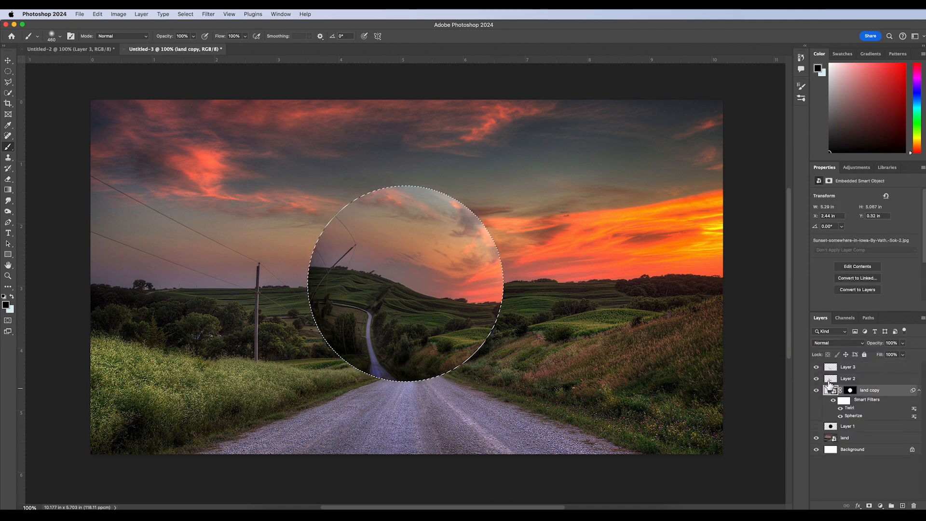
pyautogui.rightClick(828, 391)
pyautogui.click(796, 281)
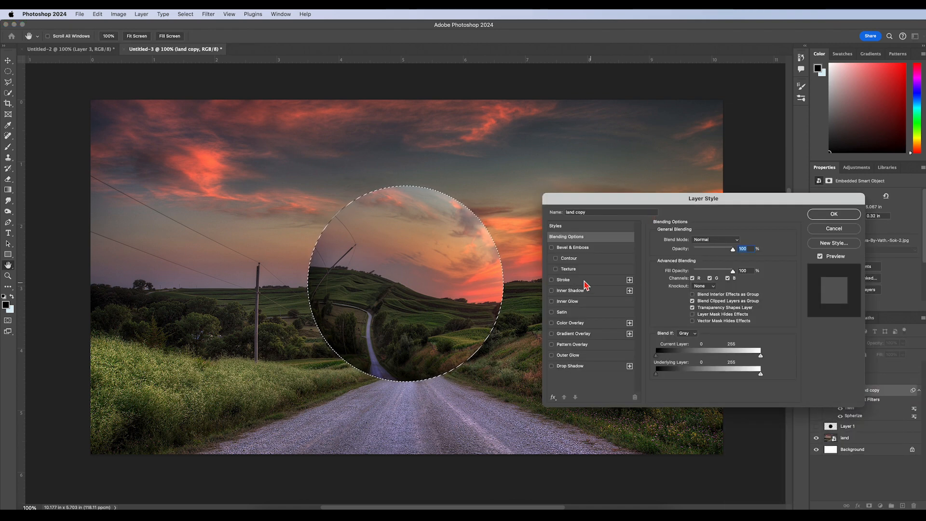
pyautogui.click(567, 301)
pyautogui.click(673, 269)
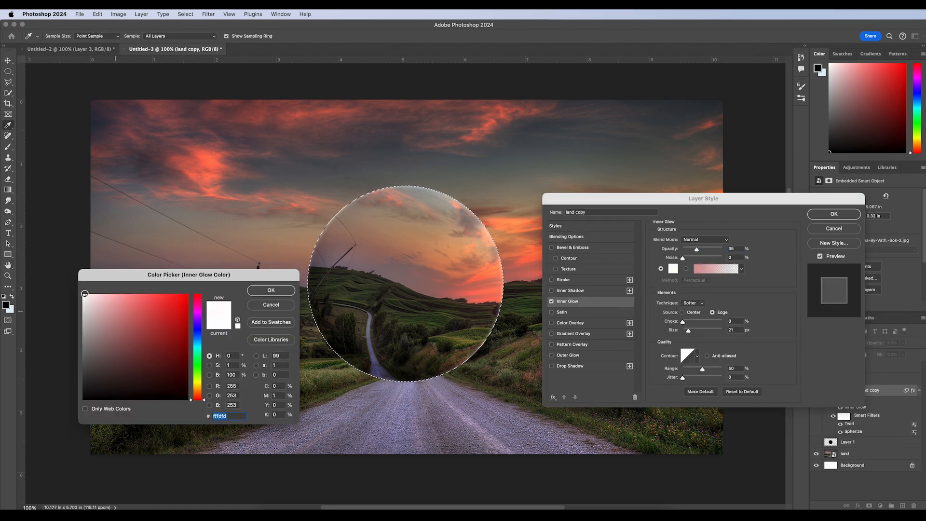
pyautogui.click(261, 291)
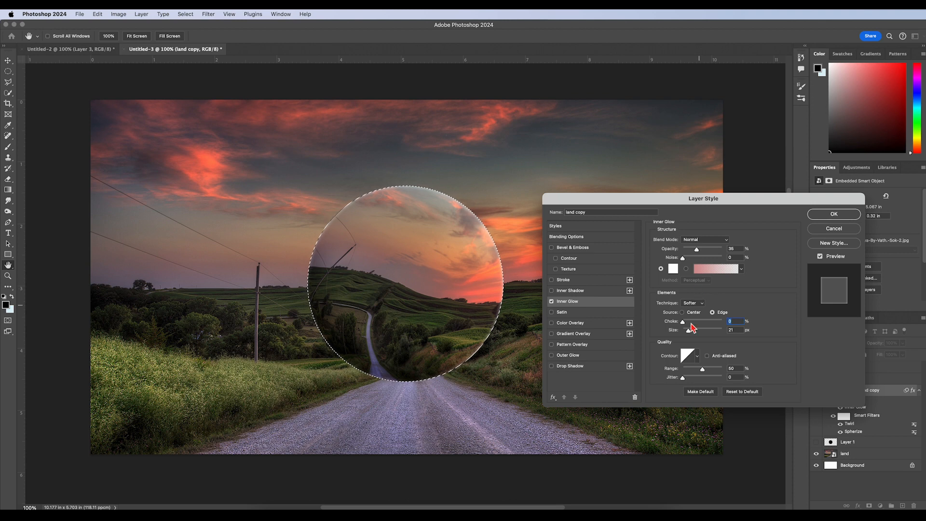
# - Set the Inner Glow size to 139 px and its opacity to 25%, and apply the style
pyautogui.moveTo(692, 333); pyautogui.dragTo(690, 331)
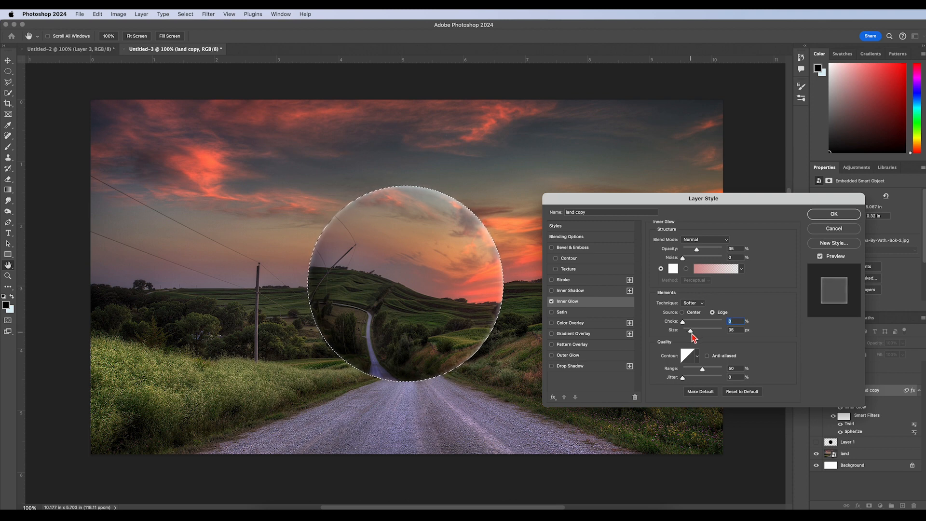
pyautogui.moveTo(691, 331); pyautogui.dragTo(711, 331)
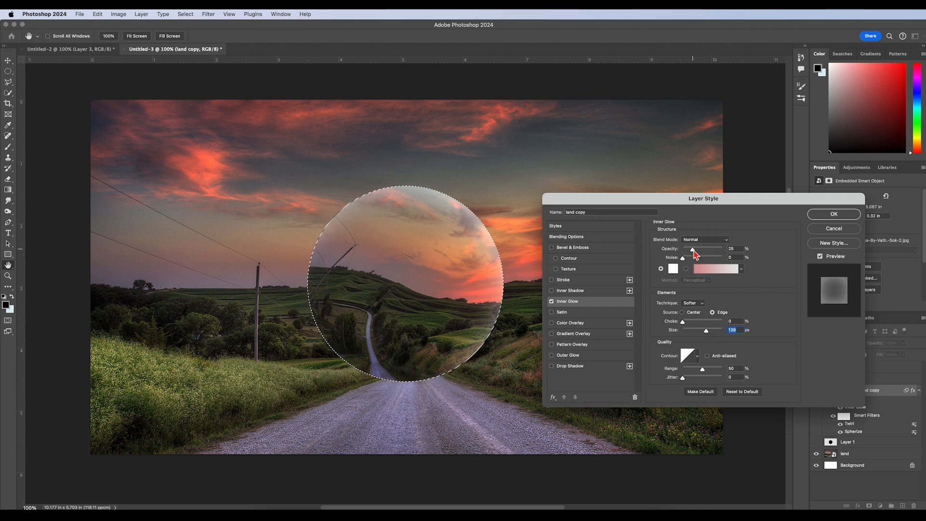
pyautogui.click(834, 213)
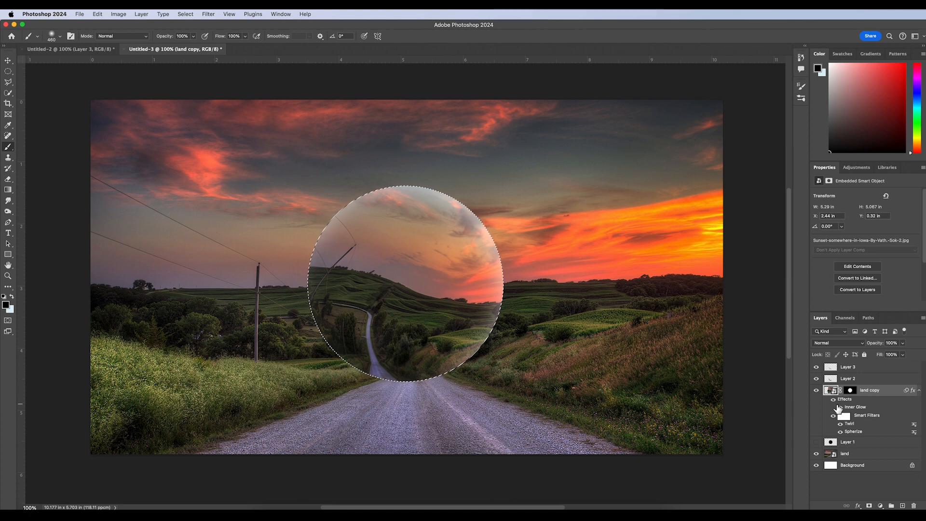
# - Clear the circular selection and try a soft eraser pass on Layer 3, undoing the stroke
pyautogui.press('super+d')
pyautogui.click(835, 371)
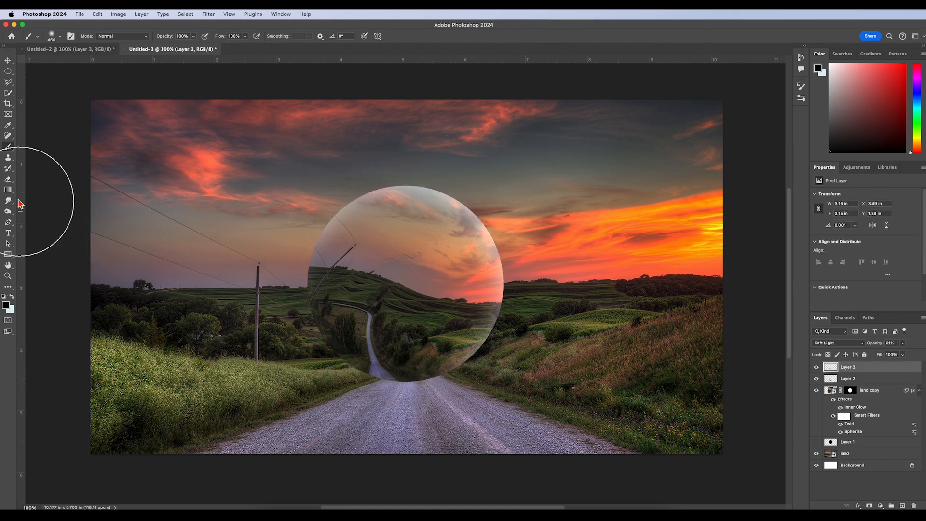
pyautogui.press('e')
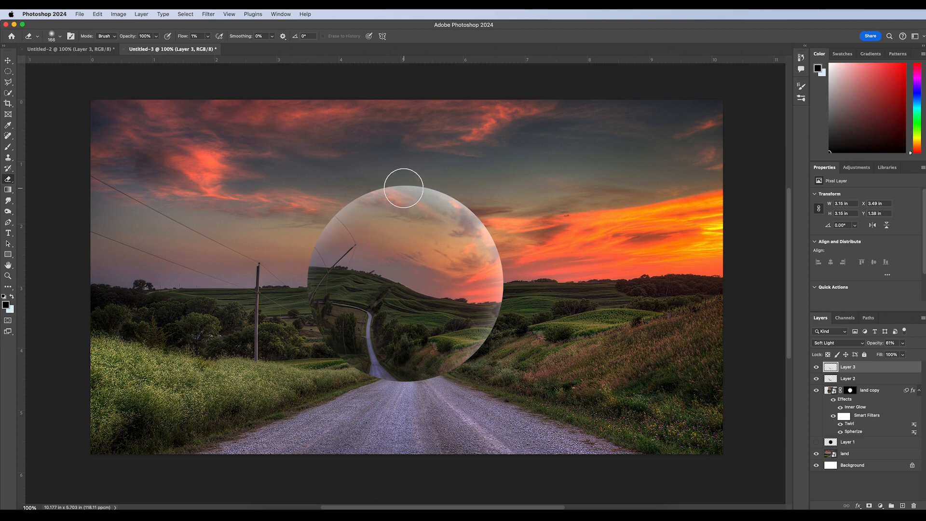
pyautogui.press('super+z')
# - Hide and show Layer 3 and Layer 2 in turn to compare the sphere with and without the painted shading
pyautogui.click(816, 367)
pyautogui.click(816, 368)
pyautogui.click(817, 379)
pyautogui.click(817, 380)
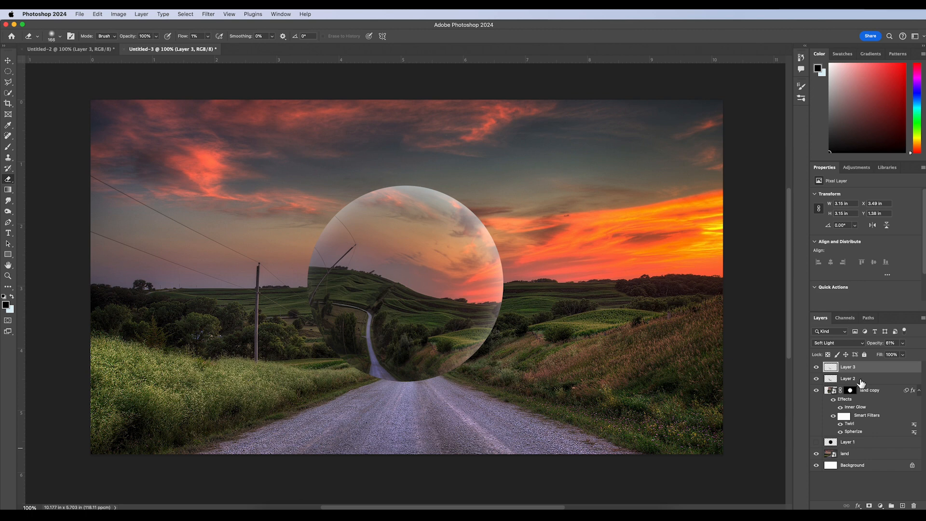
# - Add a new layer above Layer 3 and paint one soft black brush spot in the sky beside the sphere
pyautogui.click(862, 382)
pyautogui.click(871, 368)
pyautogui.click(903, 505)
pyautogui.click(9, 148)
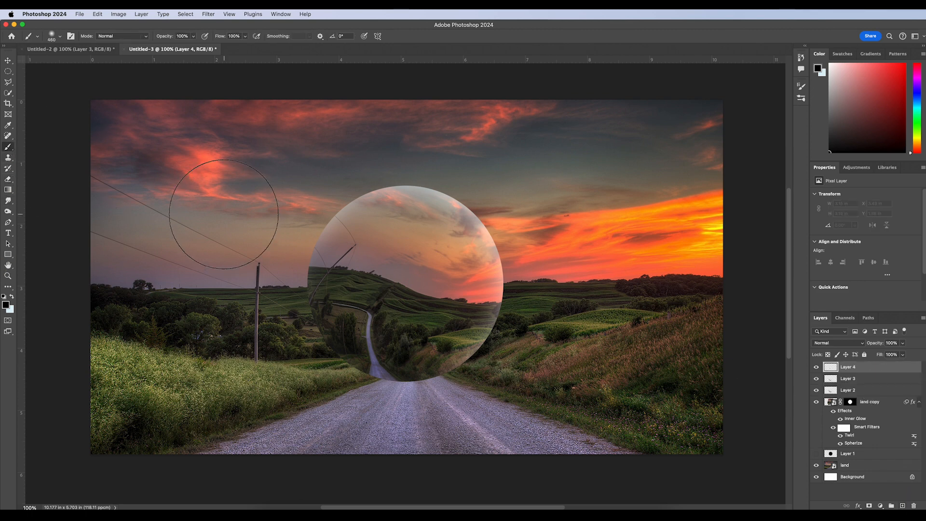
pyautogui.click(213, 207)
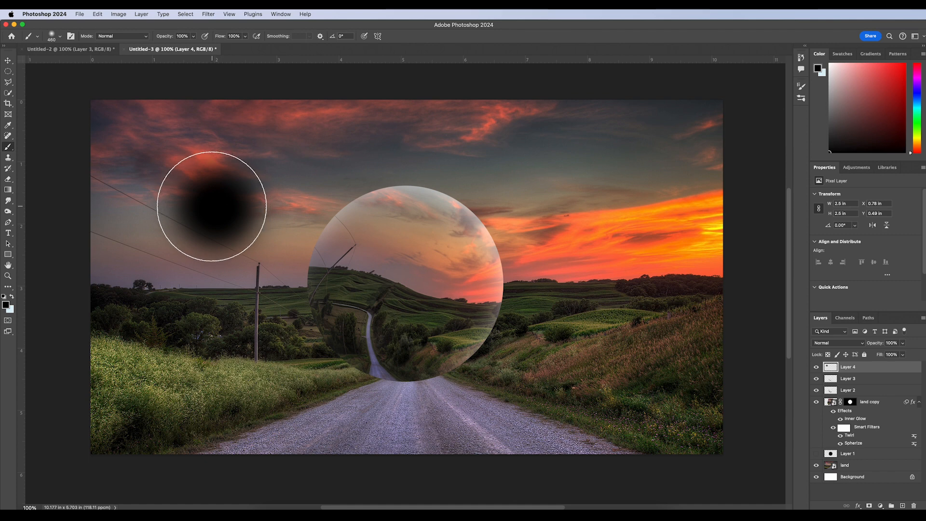
# - Use a Perspective transform to stretch the black spot to 444.45% width as a flat shadow, and move it onto the road beneath the sphere
pyautogui.hotkey('ctrl', 't')
pyautogui.rightClick(222, 198)
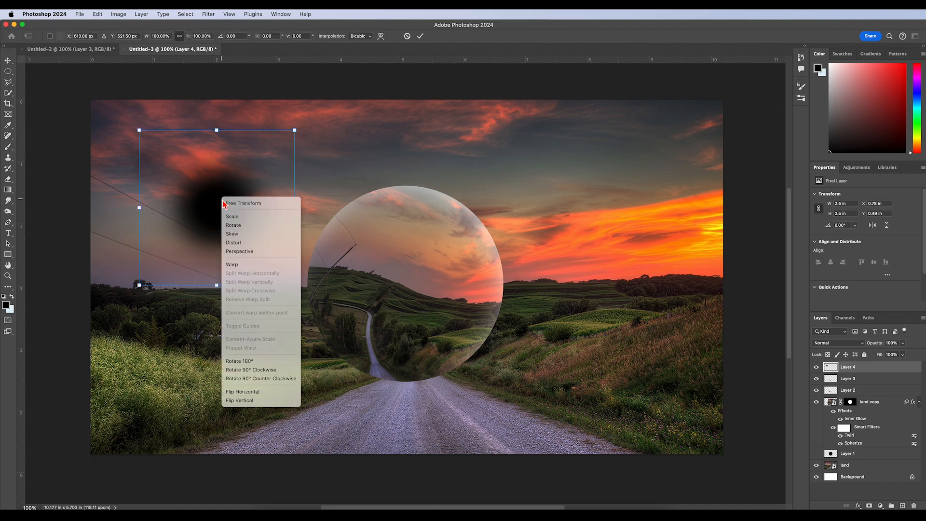
pyautogui.click(246, 253)
pyautogui.moveTo(294, 286); pyautogui.dragTo(321, 238)
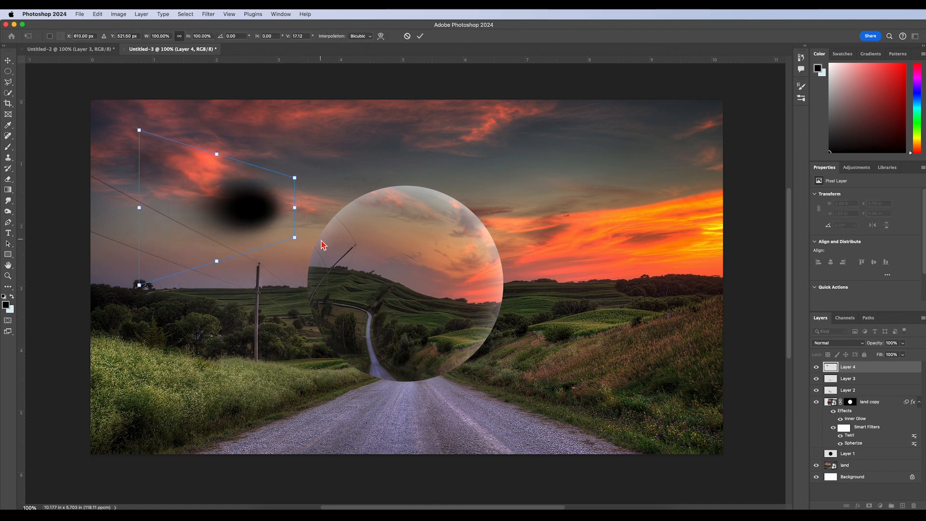
pyautogui.hotkey('ctrl', 'z')
pyautogui.moveTo(295, 286); pyautogui.dragTo(557, 213)
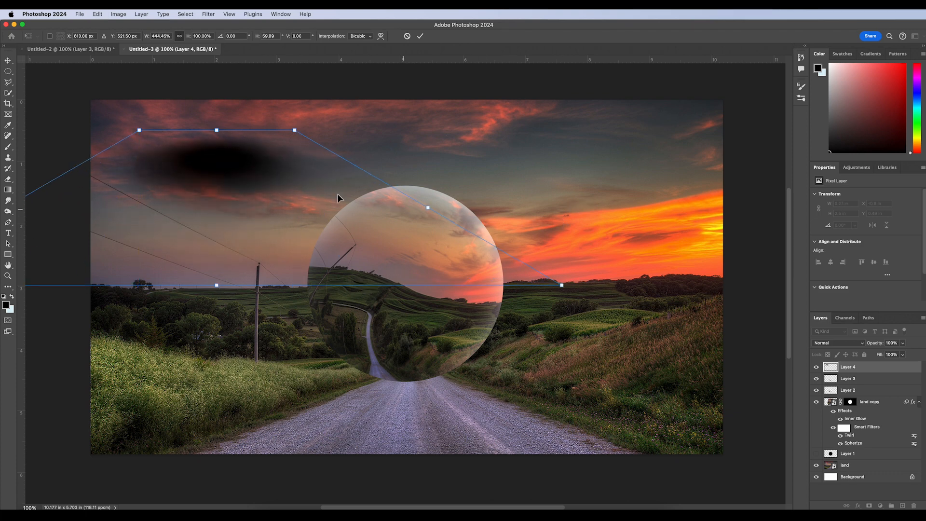
pyautogui.moveTo(238, 161)
pyautogui.mouseDown()
pyautogui.moveTo(447, 420)
pyautogui.moveTo(425, 408)
pyautogui.mouseUp()
# - Set the shadow layer's blend mode to Linear Burn and its opacity to 90%, and commit the transform beneath the sphere
pyautogui.click(845, 343)
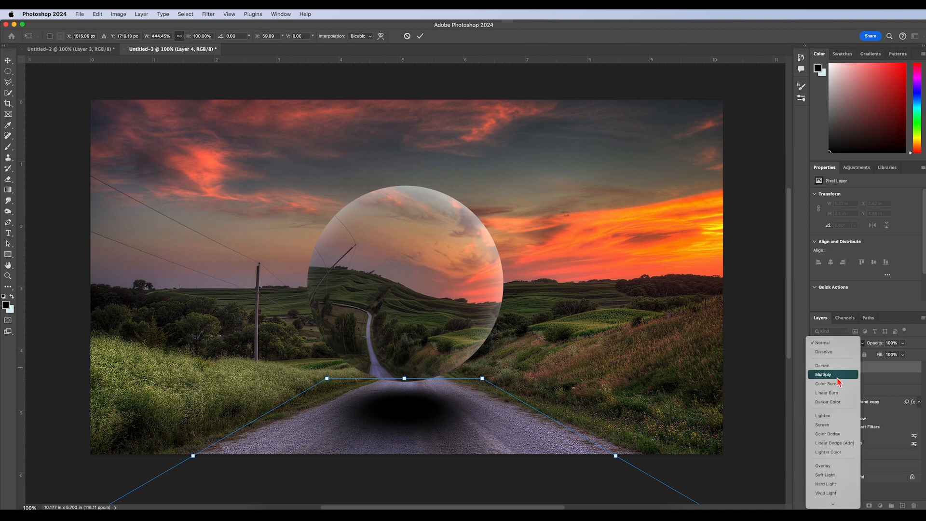
pyautogui.click(835, 395)
pyautogui.click(902, 343)
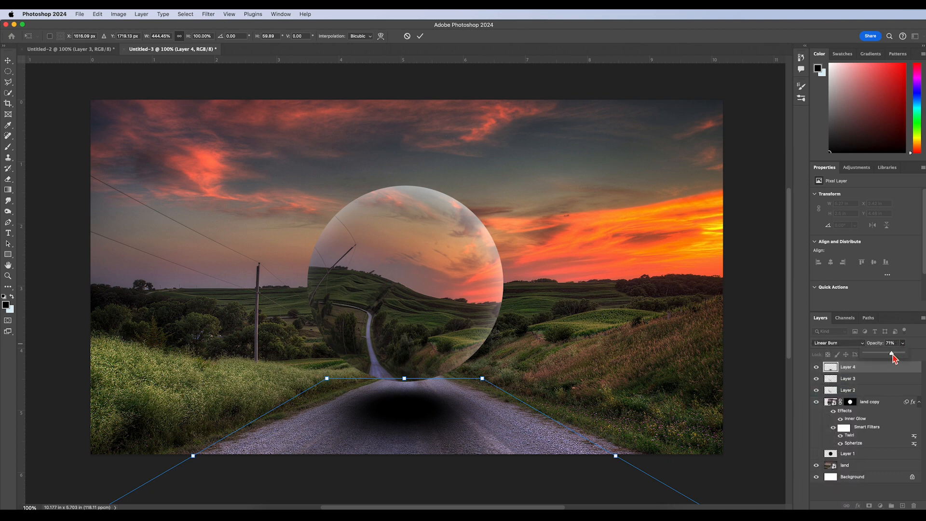
pyautogui.moveTo(893, 355); pyautogui.dragTo(900, 355)
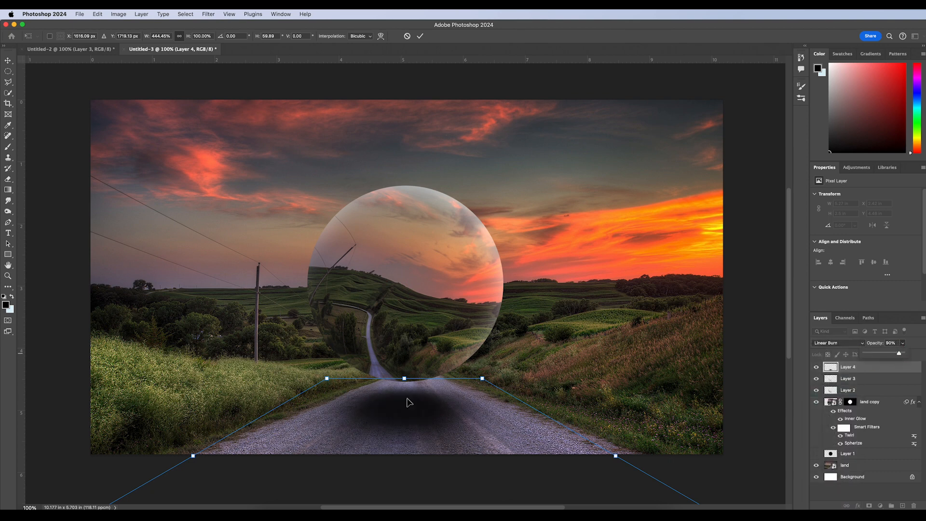
pyautogui.moveTo(403, 407); pyautogui.dragTo(426, 412)
pyautogui.press('Return')
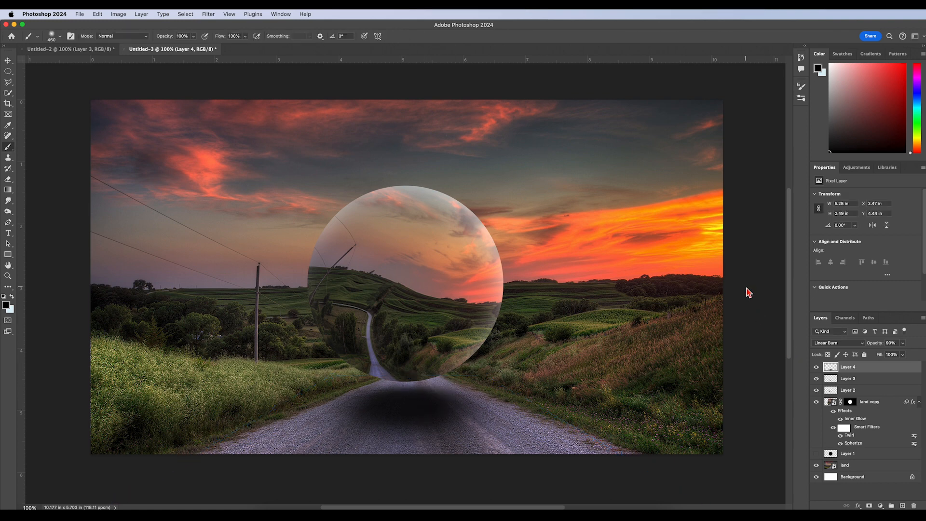
# - Erase the shadow's outer edges on the road with a soft eraser at 1% flow
pyautogui.click(8, 179)
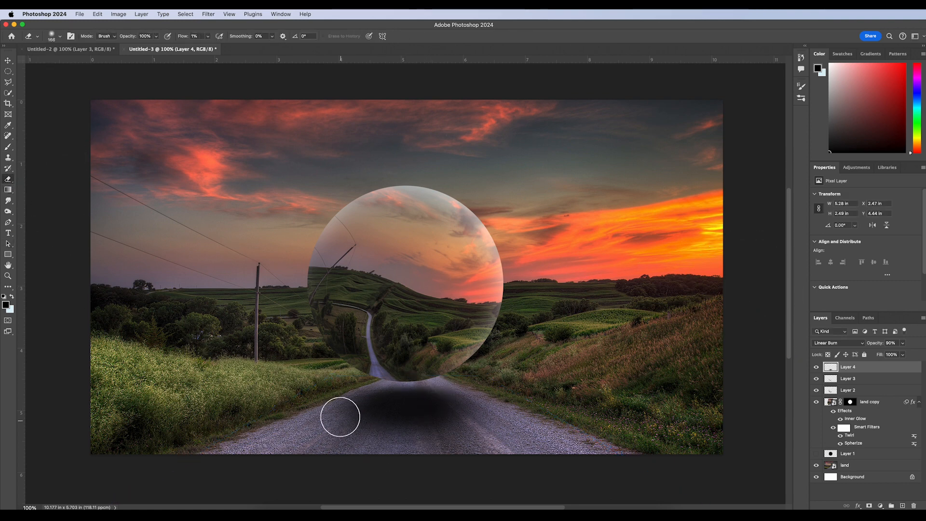
pyautogui.moveTo(372, 390)
pyautogui.mouseDown()
pyautogui.moveTo(532, 393)
pyautogui.moveTo(427, 381)
pyautogui.moveTo(373, 388)
pyautogui.moveTo(492, 423)
pyautogui.mouseUp()
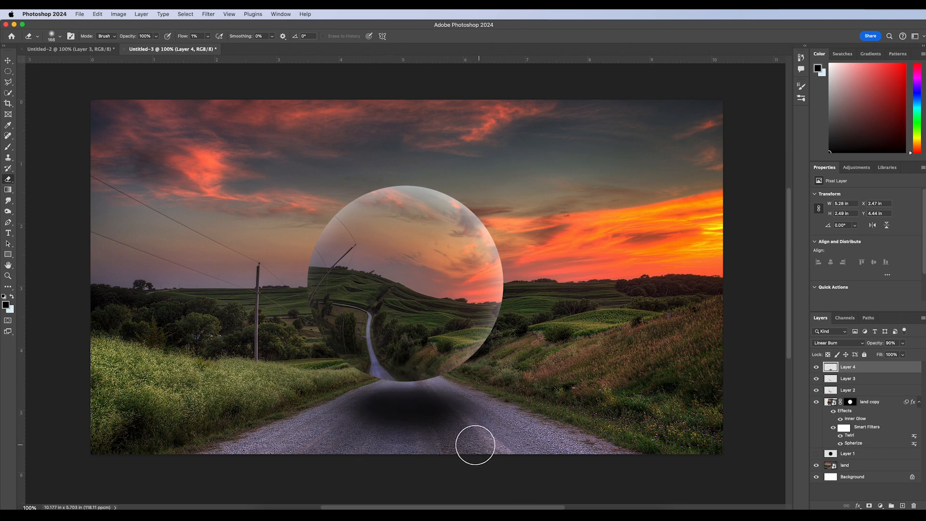
pyautogui.click(904, 344)
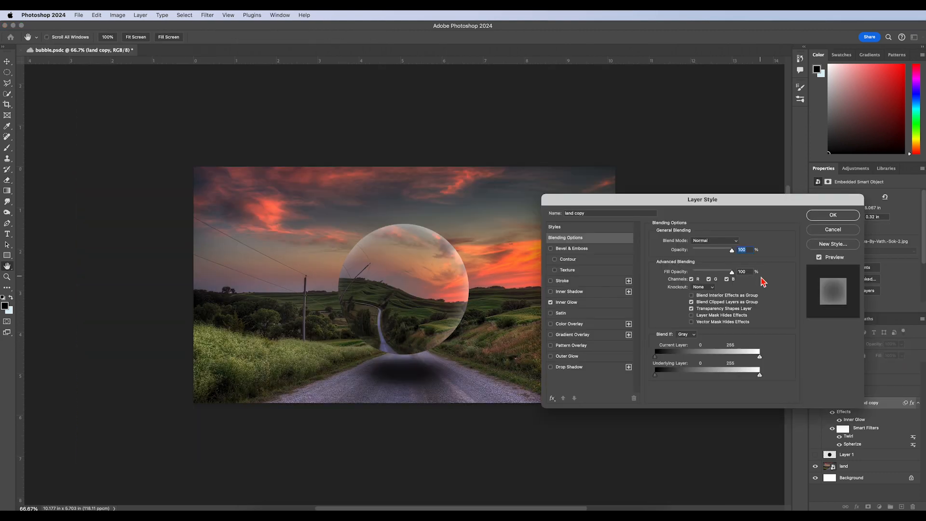
# - Change the land copy layer's Inner Glow to Overlay blending with 31% range, 191 px size and 38% opacity
pyautogui.click(586, 303)
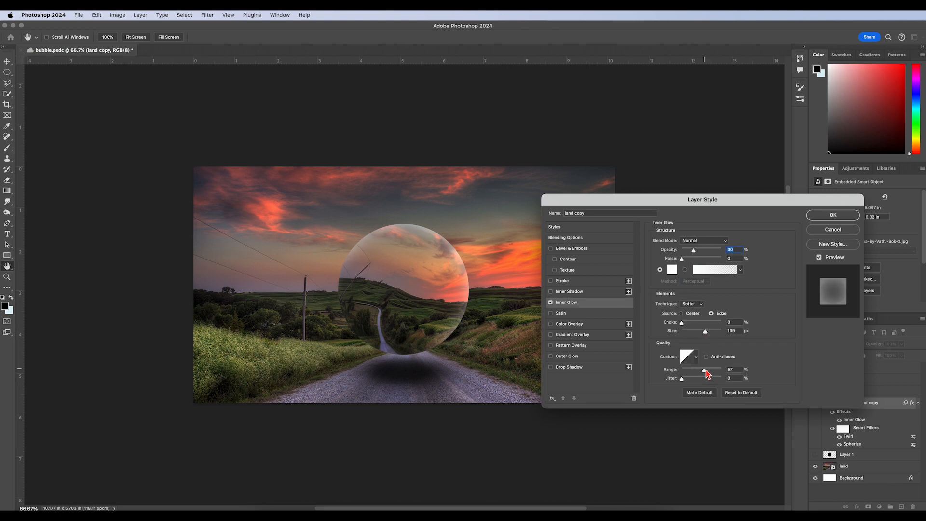
pyautogui.moveTo(707, 374); pyautogui.dragTo(698, 374)
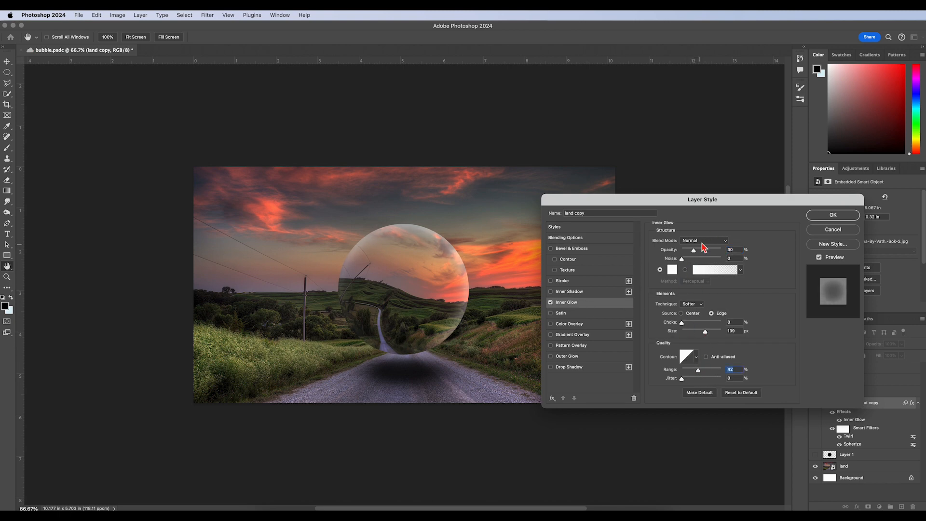
pyautogui.click(703, 242)
pyautogui.click(703, 364)
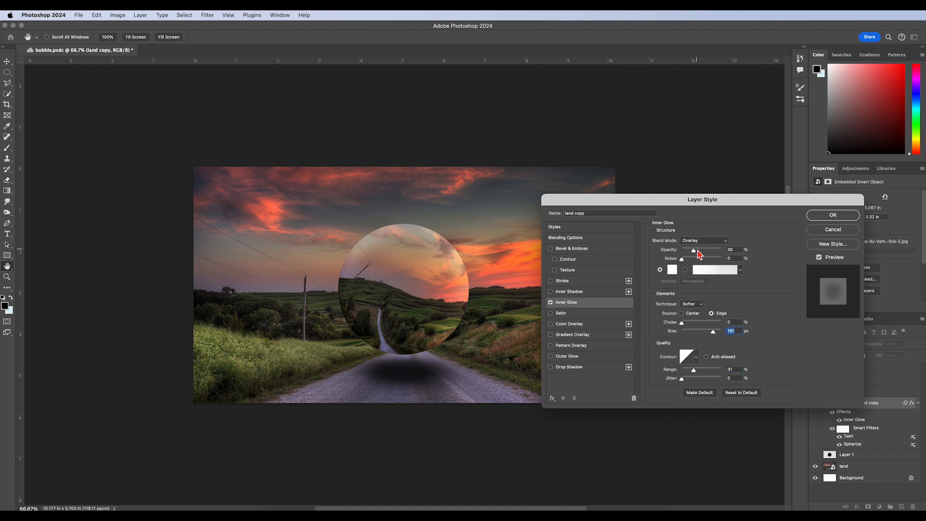
pyautogui.moveTo(697, 251); pyautogui.dragTo(702, 253)
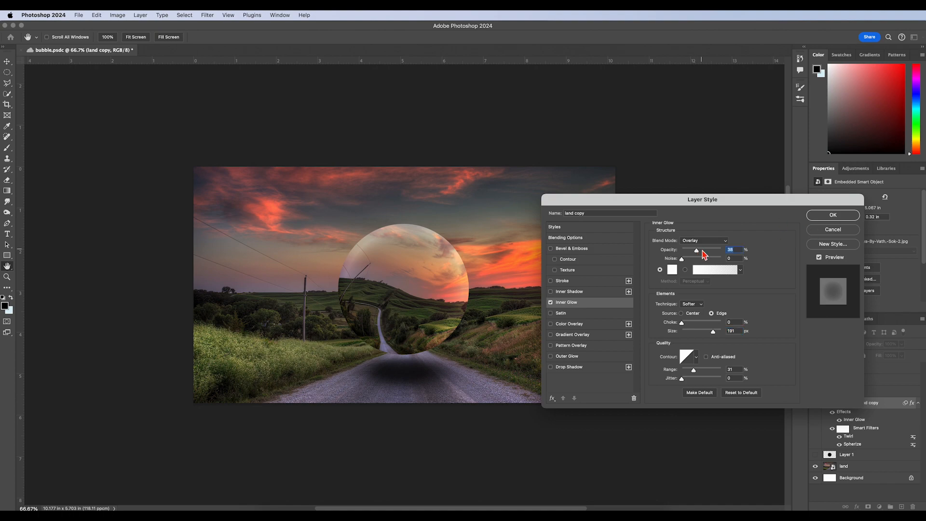